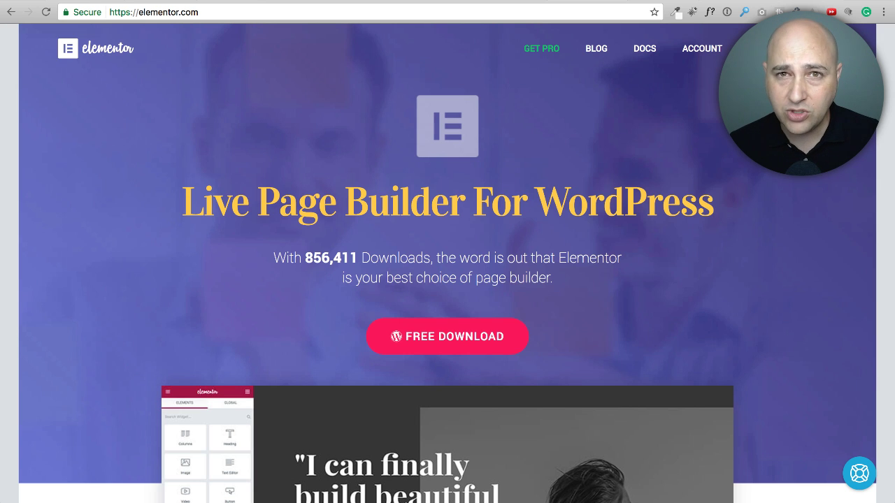
# - Switch to the Elementor Essentials course page and look through its list of lessons
pyautogui.click(507, 3)
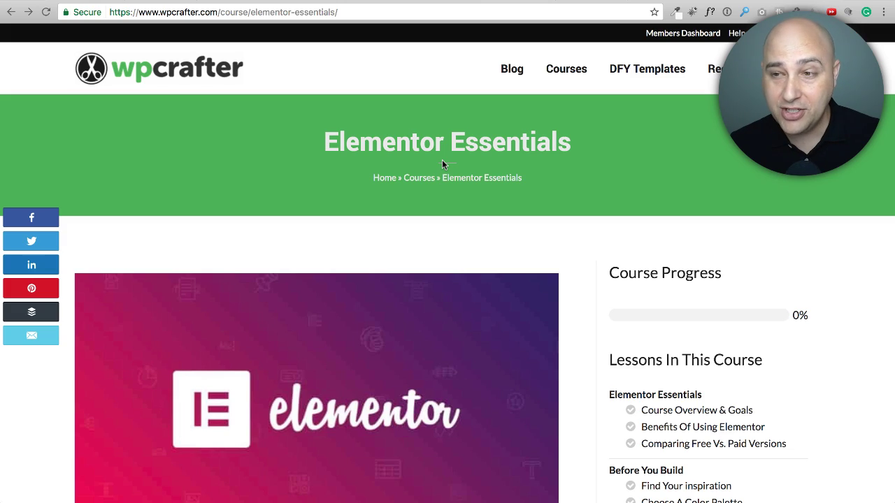
pyautogui.scroll(-10, 417, 205)
pyautogui.scroll(-12, 412, 201)
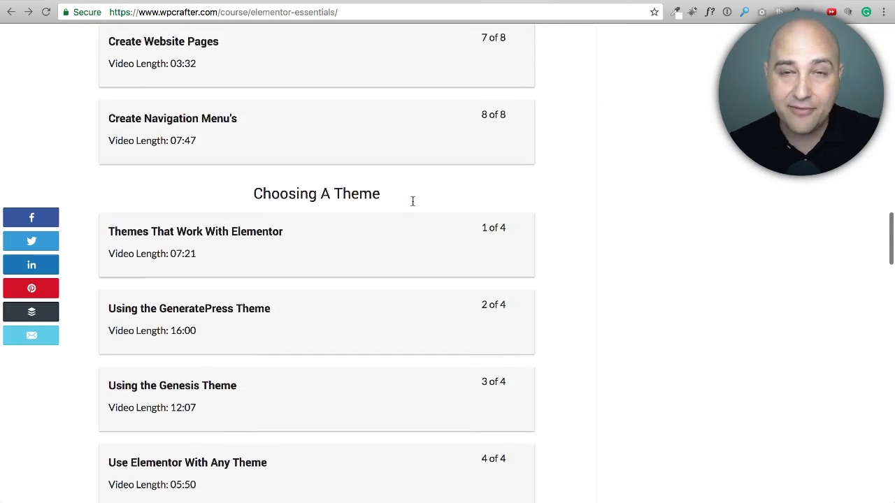
pyautogui.scroll(20, 412, 202)
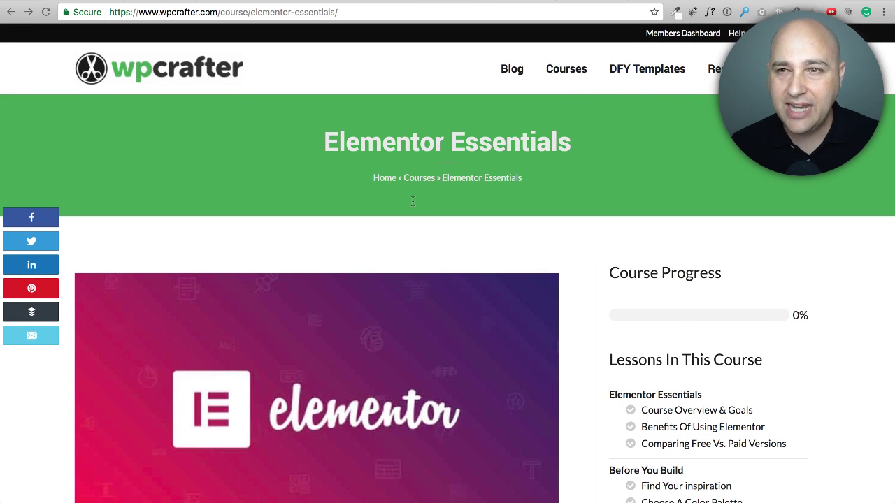
# - Switch to the Elementor Page Builder plugin page on WordPress.org and examine its number of active installs
pyautogui.click(639, 2)
pyautogui.scroll(5, 529, 124)
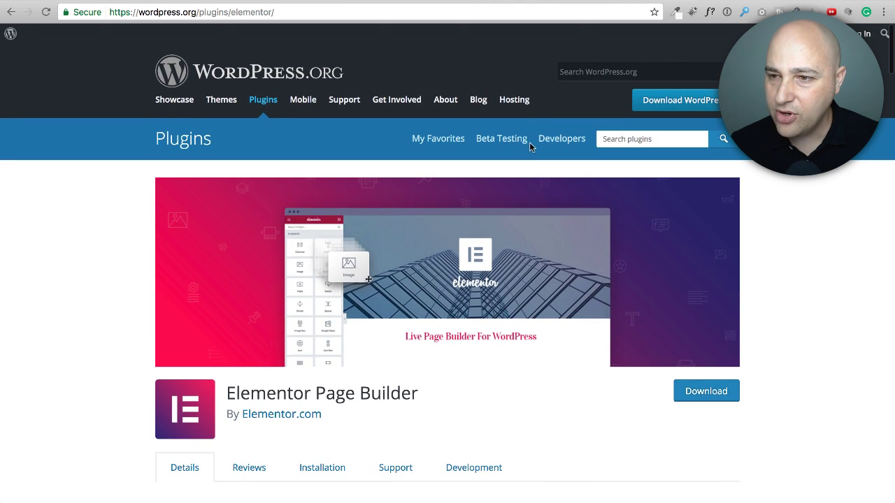
pyautogui.scroll(-5, 540, 225)
pyautogui.doubleClick(720, 281)
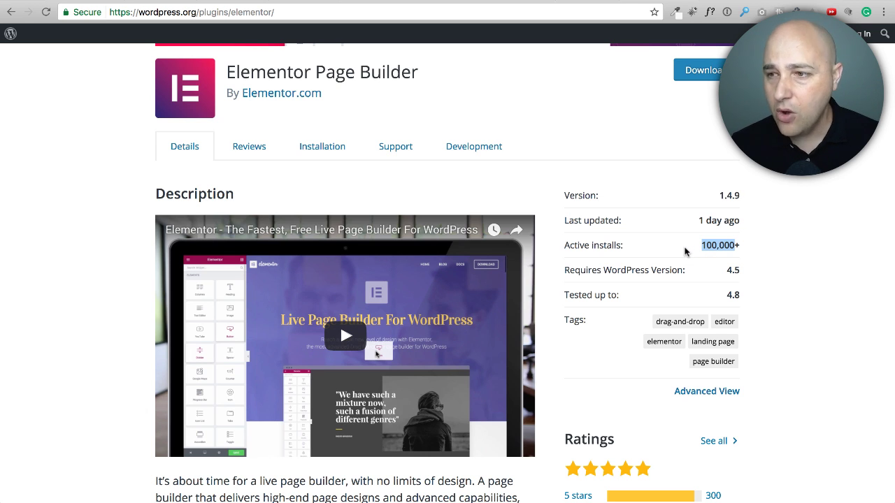
pyautogui.scroll(10, 681, 253)
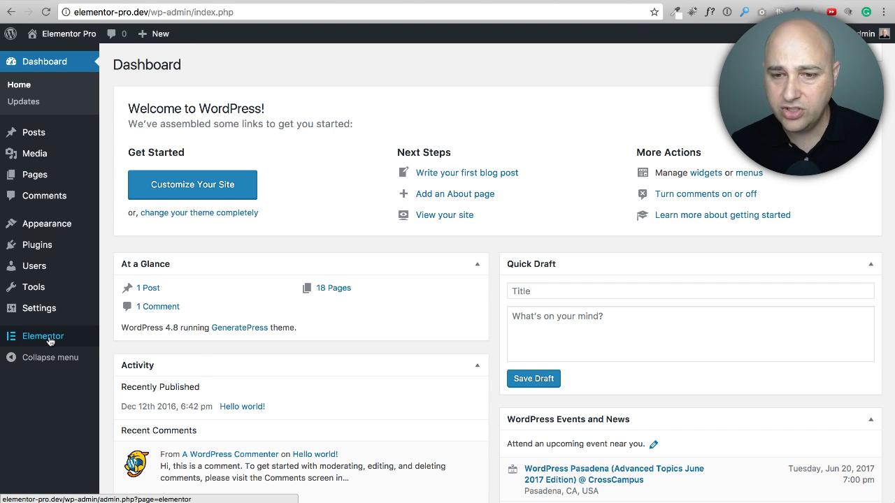
# - Review Elementor's general settings and the version options among its tools in the WordPress dashboard
pyautogui.moveTo(50, 342)
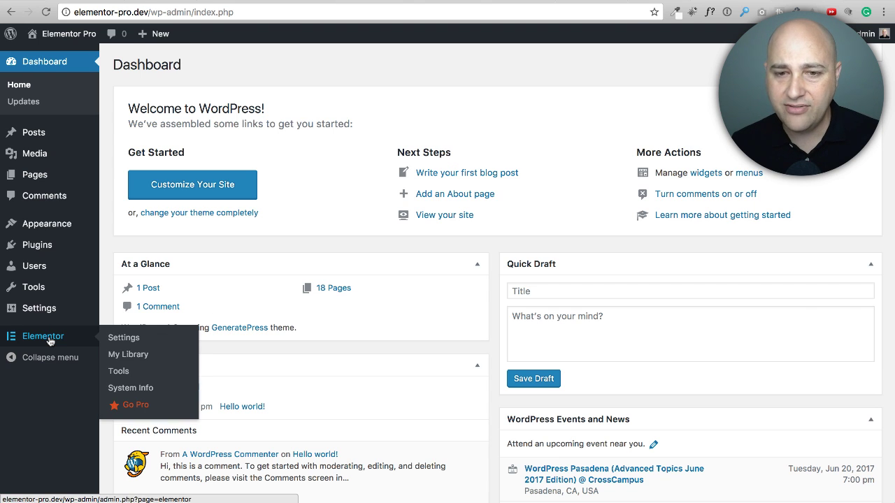
pyautogui.click(133, 340)
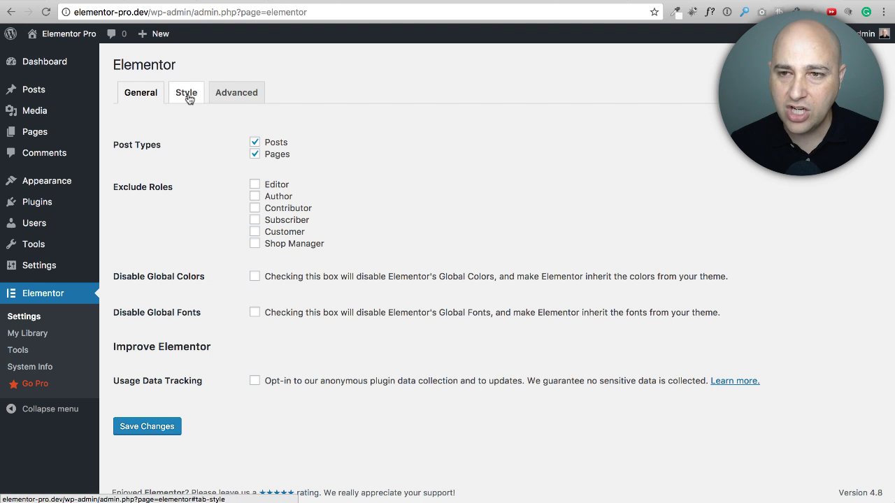
pyautogui.click(19, 352)
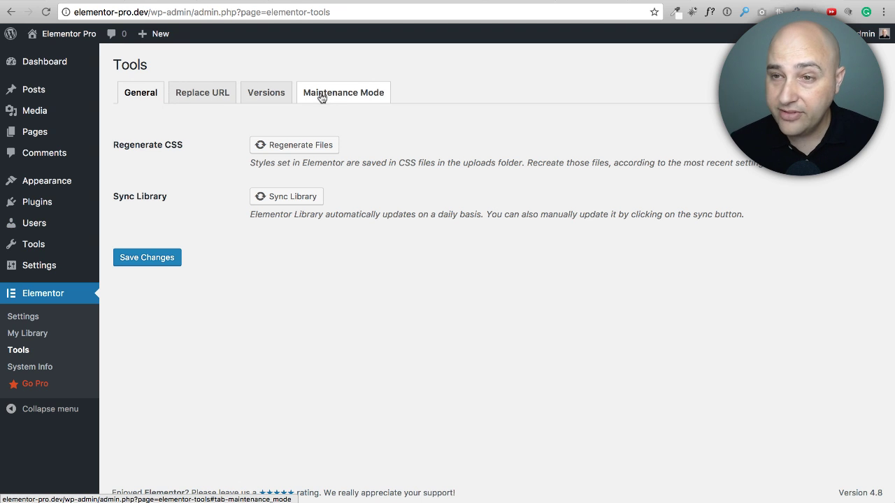
pyautogui.click(268, 98)
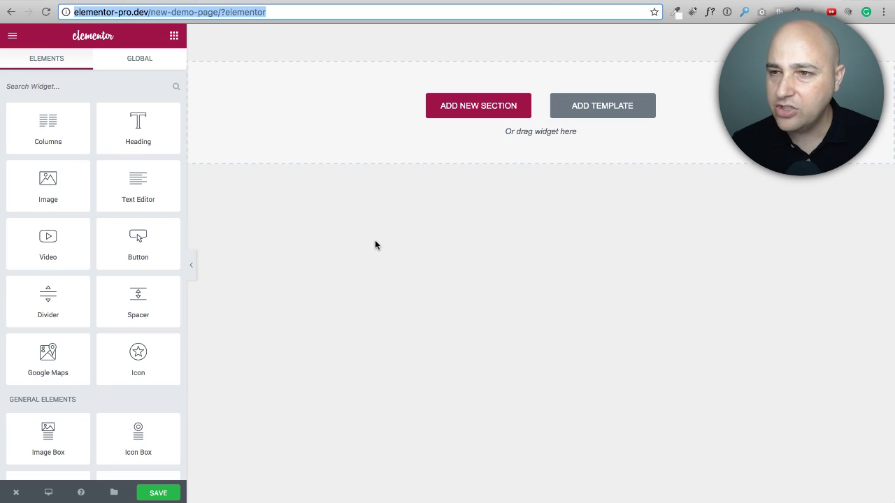
# - Add a new section with a single-column structure to the empty demo page
pyautogui.click(375, 245)
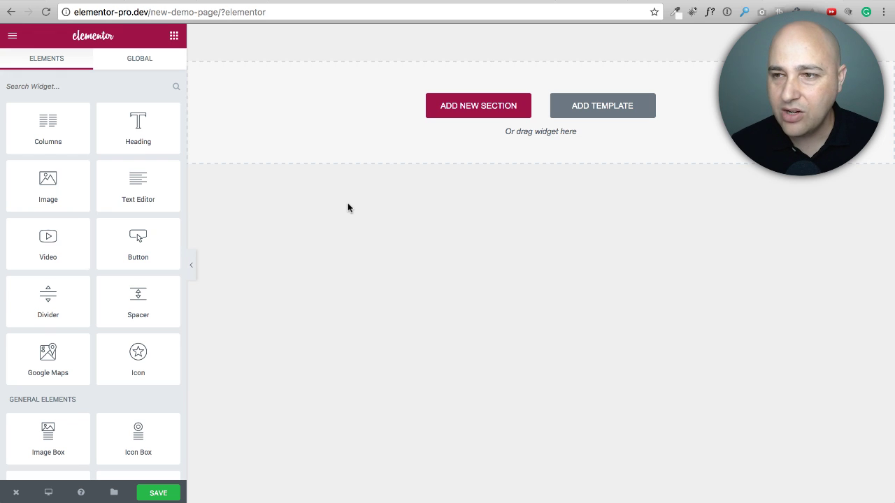
pyautogui.click(480, 108)
pyautogui.click(374, 146)
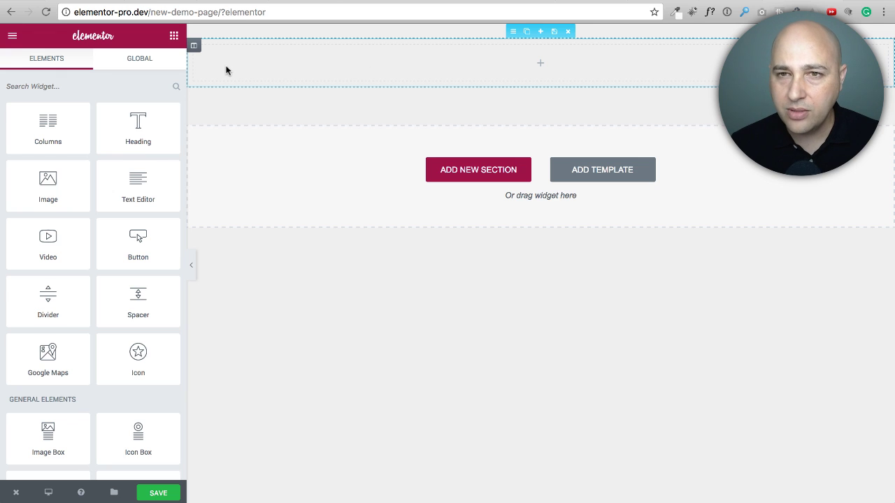
# - Insert a section with two equal columns above the existing single-column section
pyautogui.moveTo(195, 47)
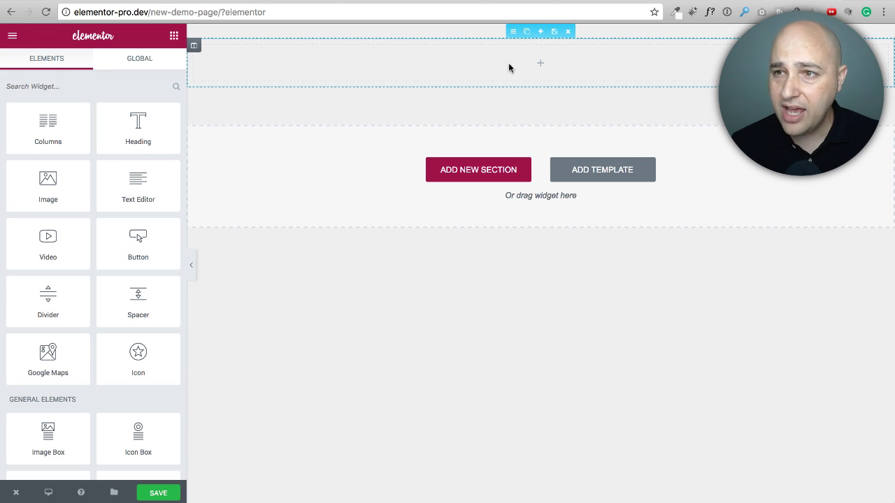
pyautogui.click(540, 31)
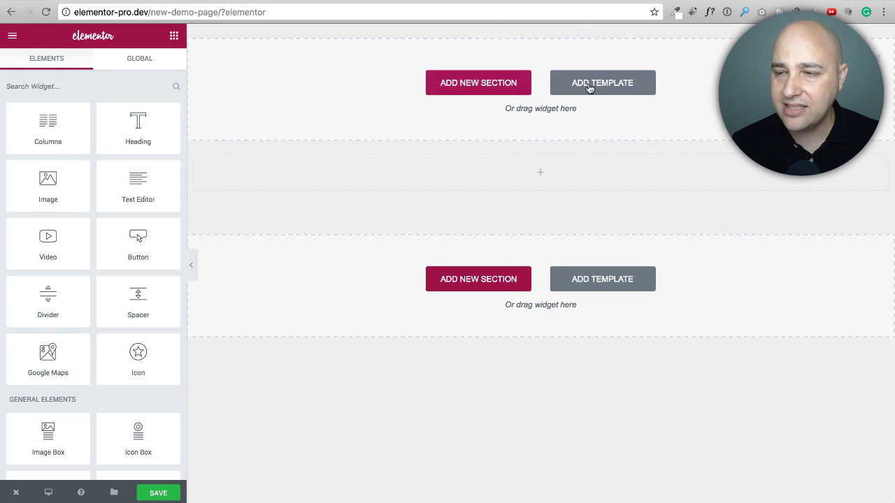
pyautogui.click(475, 87)
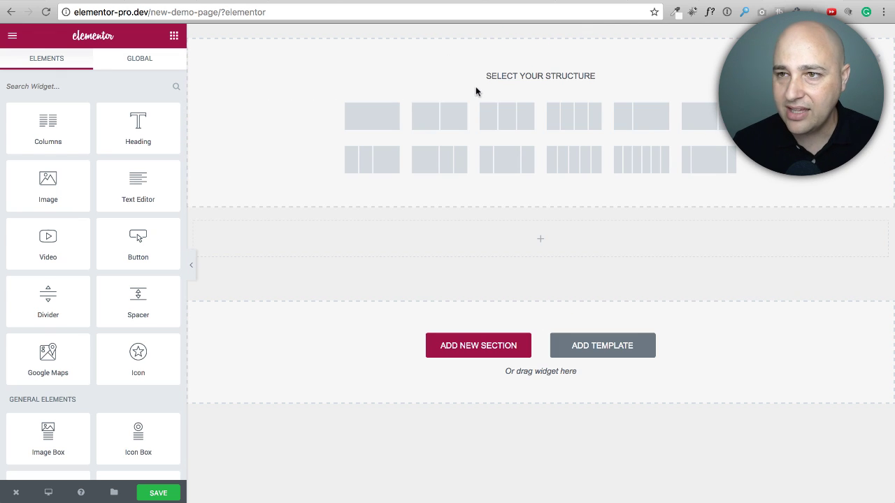
pyautogui.click(442, 117)
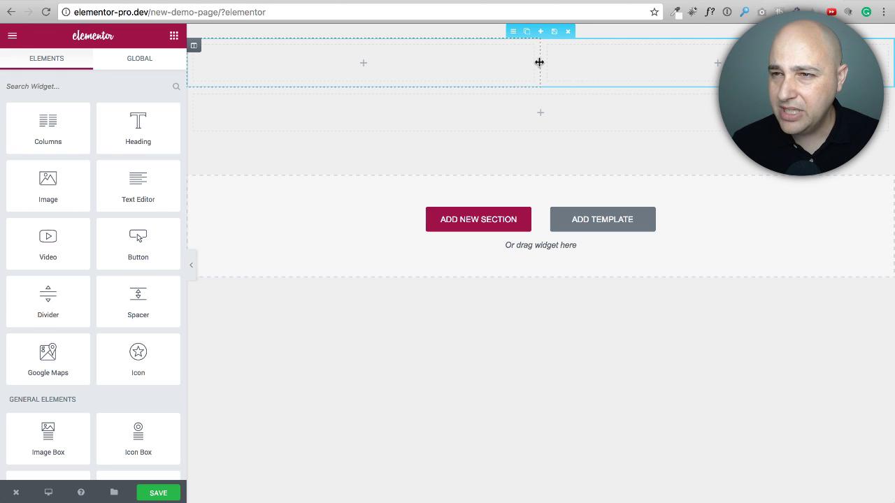
# - Narrow the left column of the upper section by moving its divider, and set its column width to exactly 36%
pyautogui.moveTo(538, 65)
pyautogui.mouseDown()
pyautogui.moveTo(458, 64)
pyautogui.moveTo(606, 65)
pyautogui.moveTo(415, 64)
pyautogui.moveTo(534, 64)
pyautogui.mouseUp()
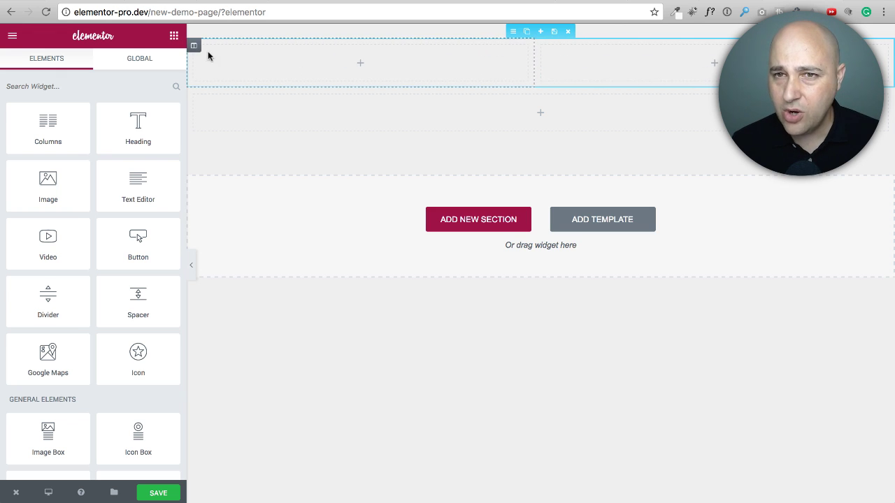
pyautogui.moveTo(196, 45)
pyautogui.mouseDown()
pyautogui.moveTo(213, 63)
pyautogui.moveTo(195, 45)
pyautogui.mouseUp()
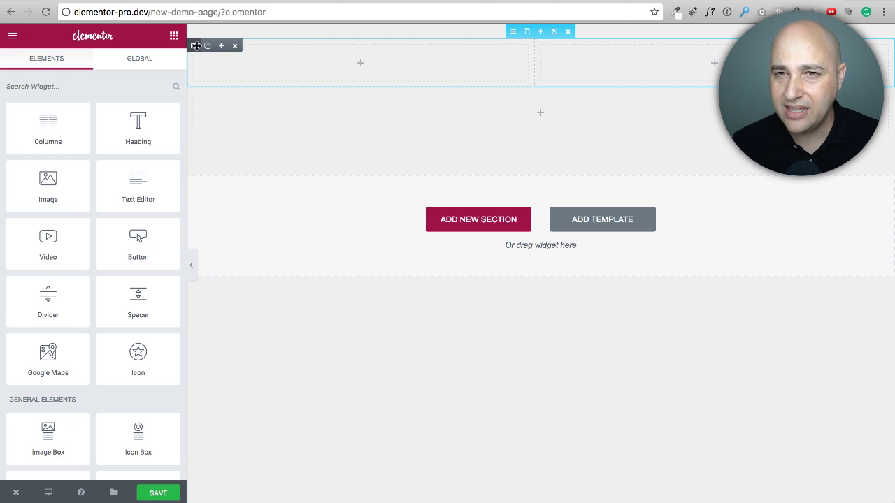
pyautogui.click(192, 46)
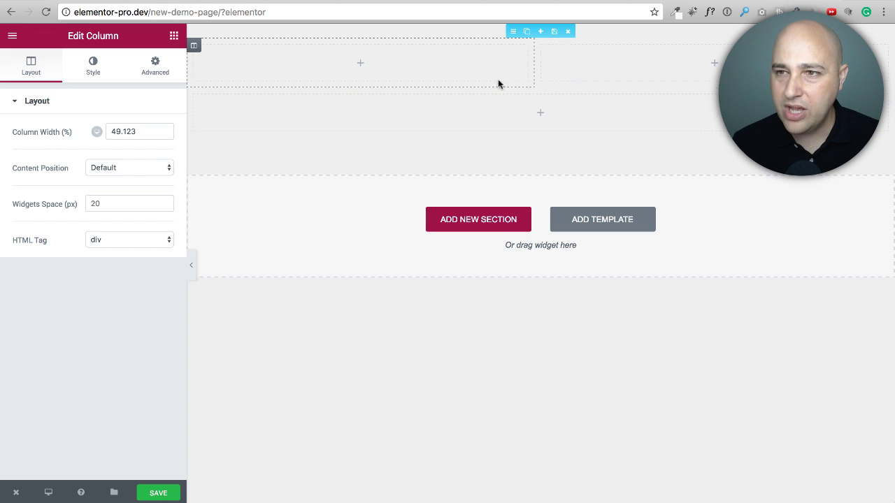
pyautogui.moveTo(532, 65); pyautogui.dragTo(438, 64)
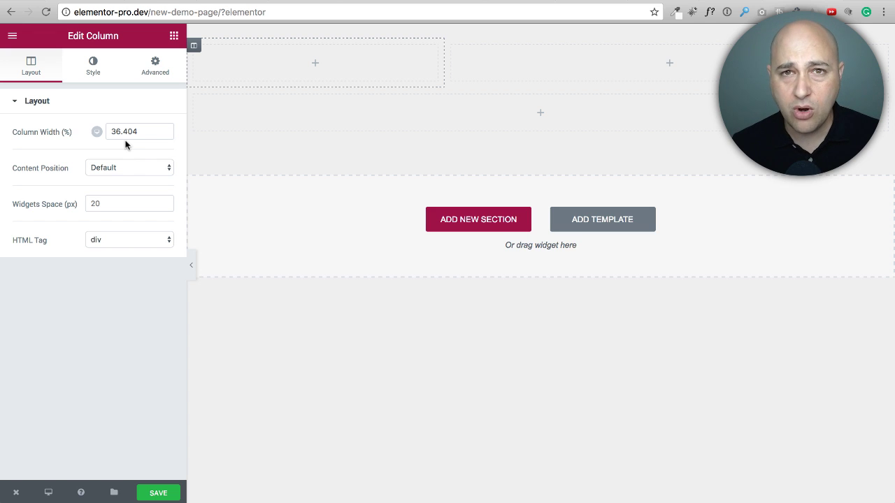
pyautogui.moveTo(123, 132); pyautogui.dragTo(159, 130)
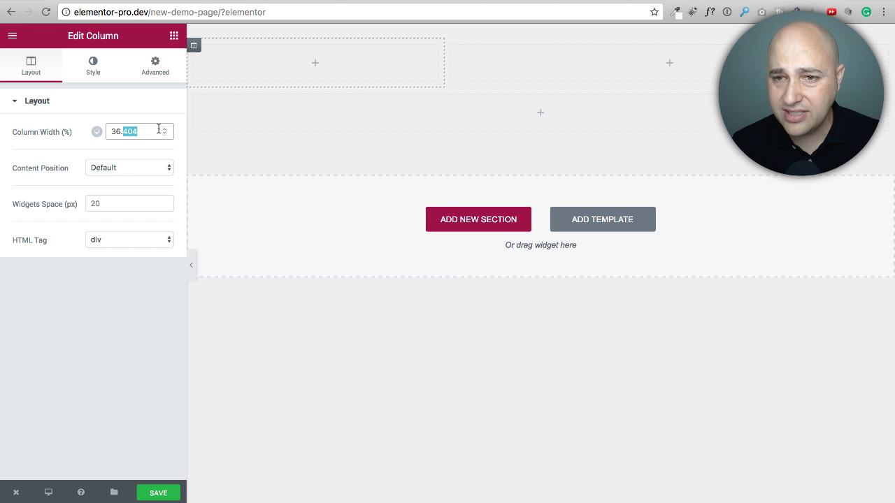
pyautogui.press('BackSpace')
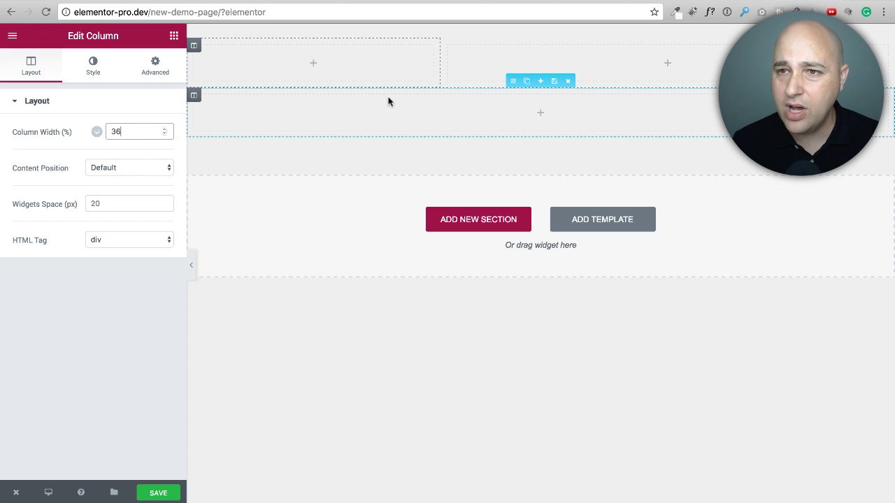
pyautogui.click(431, 107)
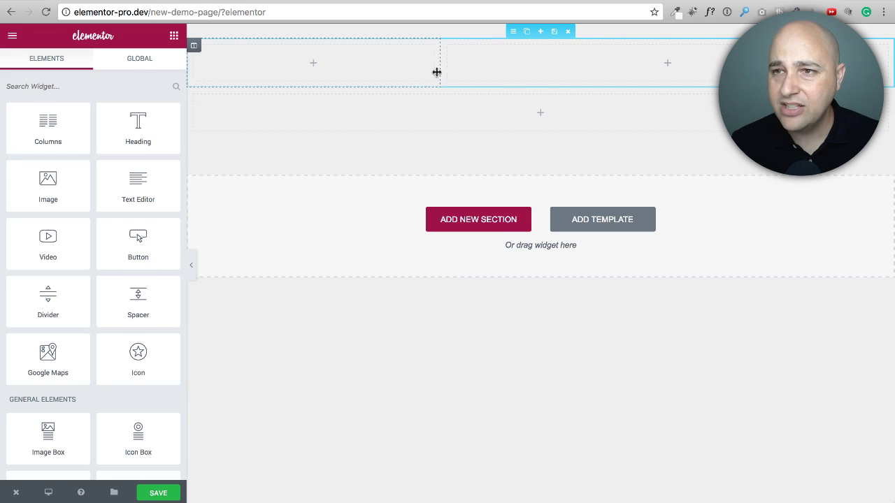
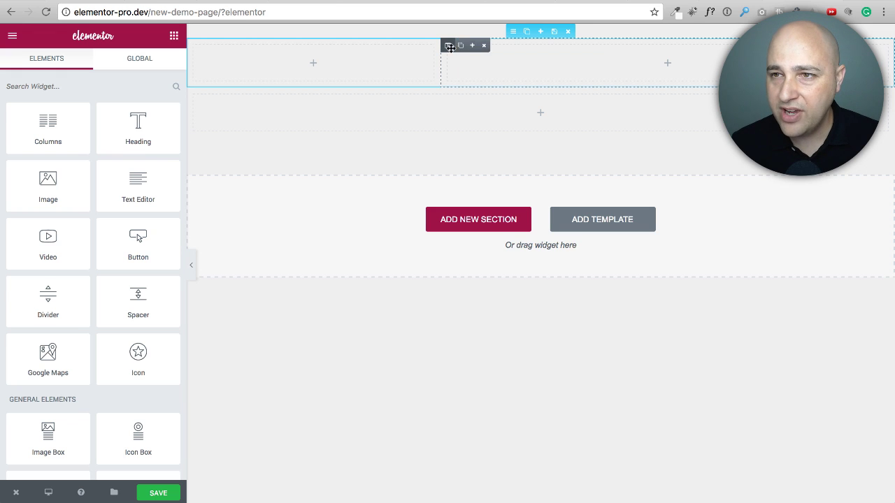
# - Open the layout settings of the upper section's right column and reveal the per-device options for its width
pyautogui.click(447, 45)
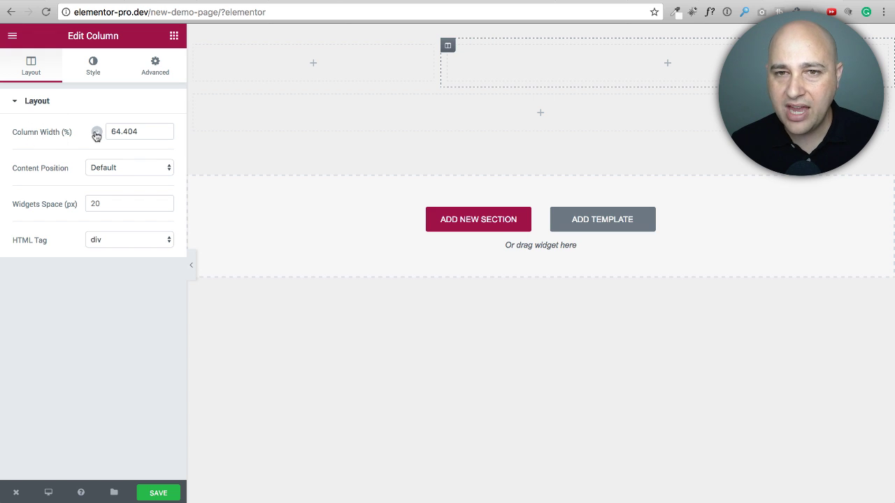
pyautogui.moveTo(98, 133)
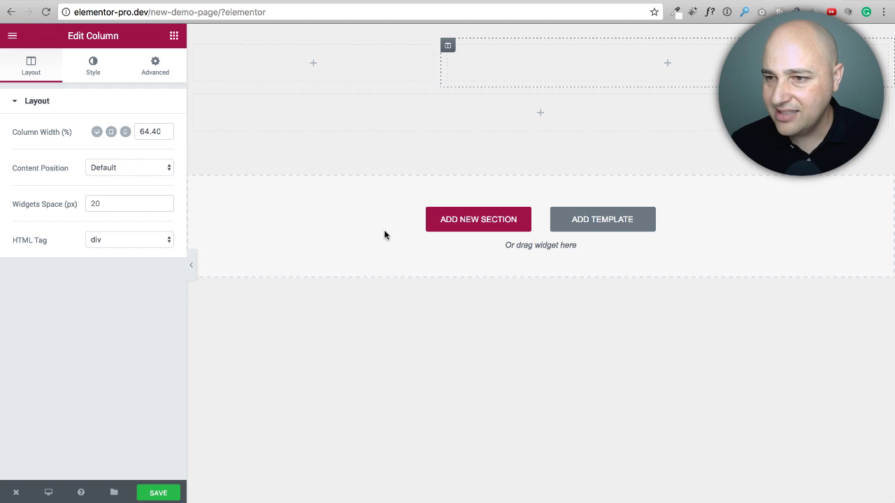
# - Add a section with two equal columns at the end of the page
pyautogui.click(492, 223)
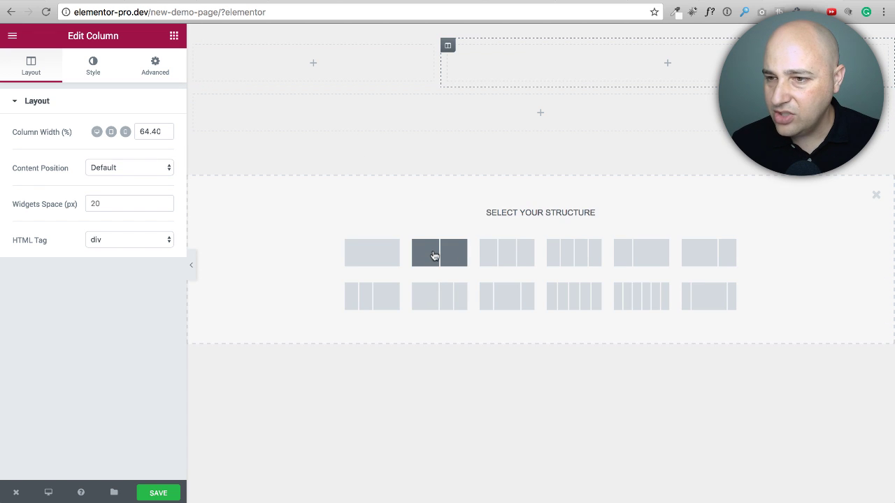
pyautogui.click(421, 253)
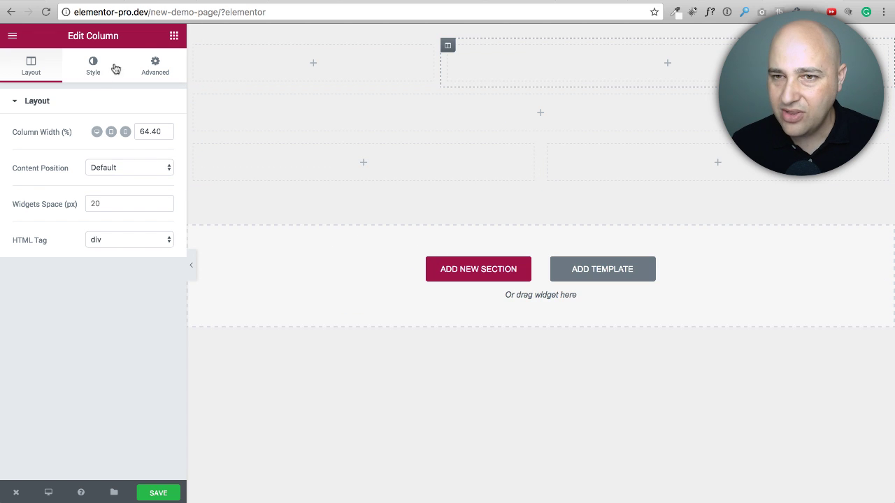
# - Place an Image widget in the bottom section's left column and insert the espresso cups photo from the media library
pyautogui.click(173, 36)
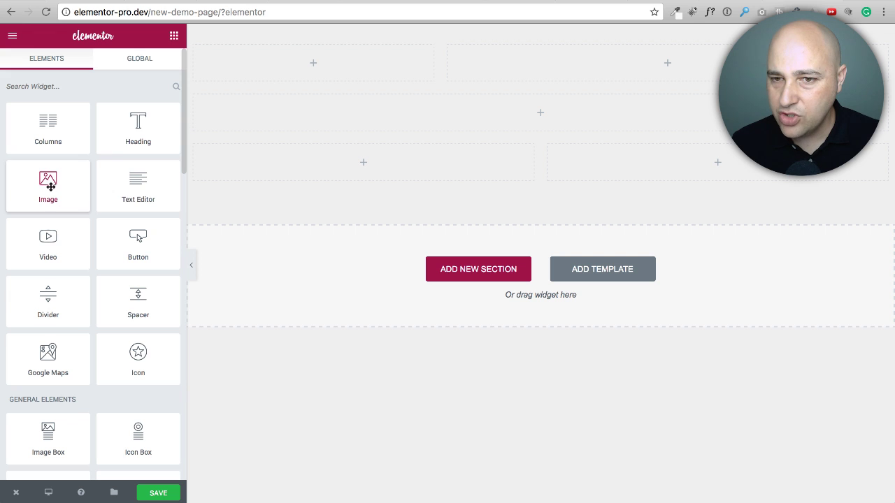
pyautogui.moveTo(46, 178); pyautogui.dragTo(339, 163)
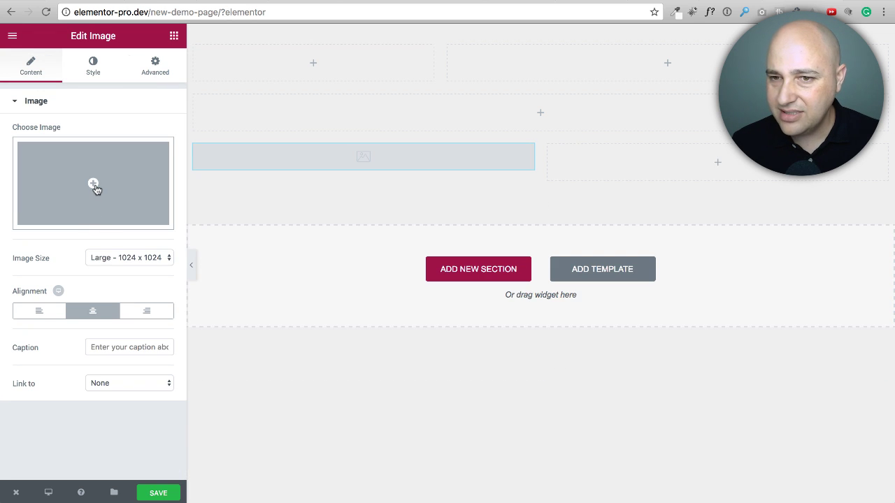
pyautogui.click(95, 188)
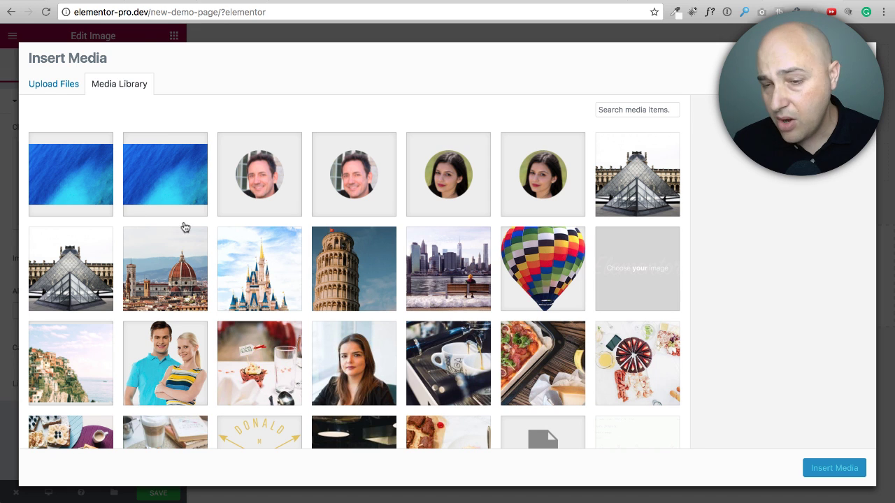
pyautogui.click(439, 352)
pyautogui.click(834, 468)
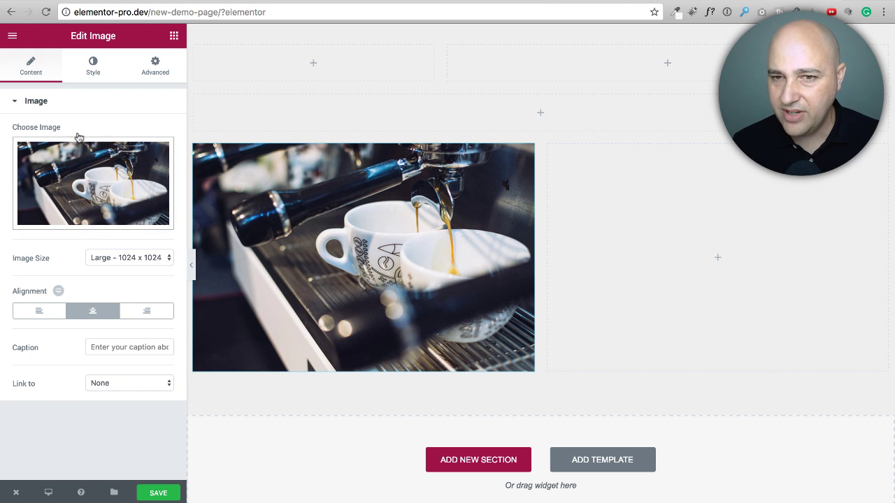
# - Place an Image widget in the bottom section's right column and insert the leaning tower photo from the media library
pyautogui.click(175, 36)
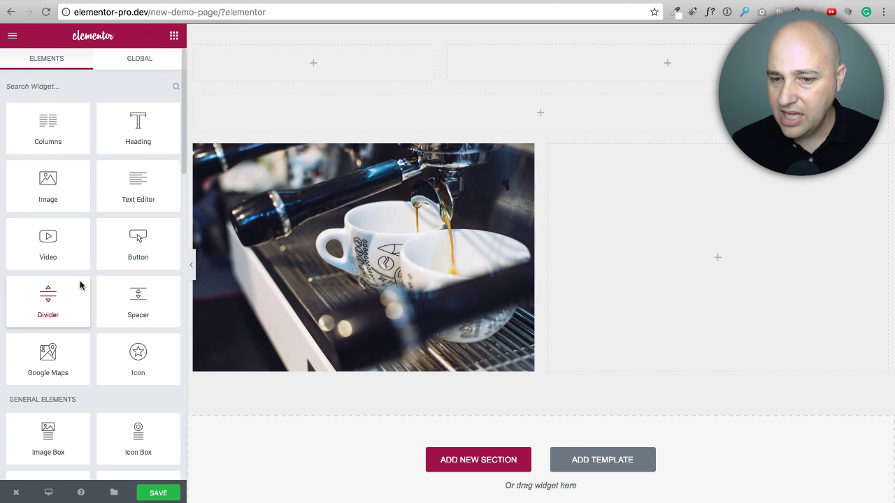
pyautogui.moveTo(32, 185); pyautogui.dragTo(675, 258)
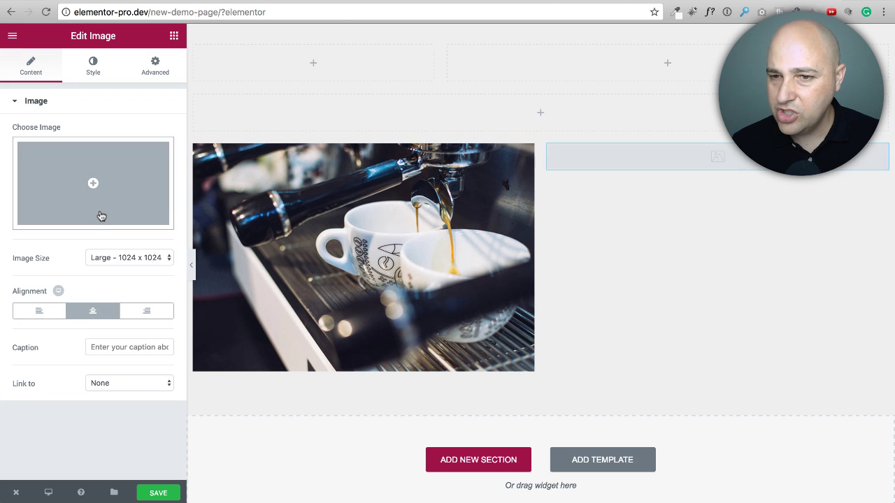
pyautogui.click(100, 189)
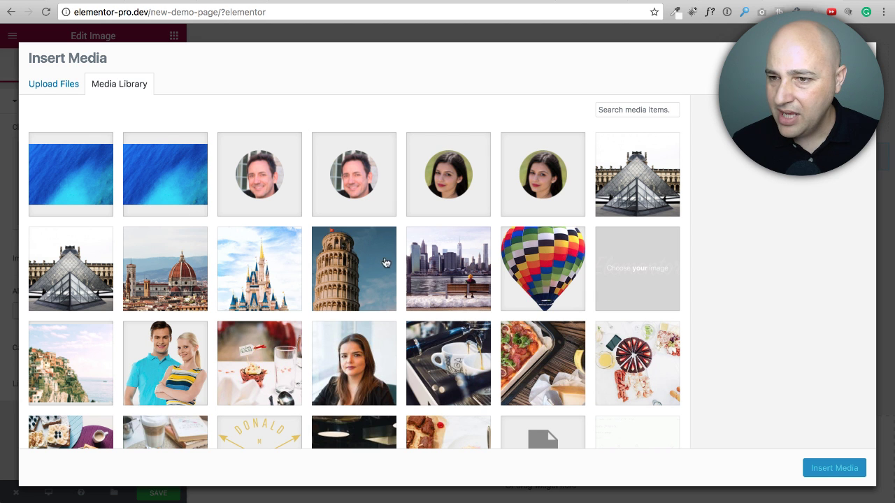
pyautogui.click(347, 272)
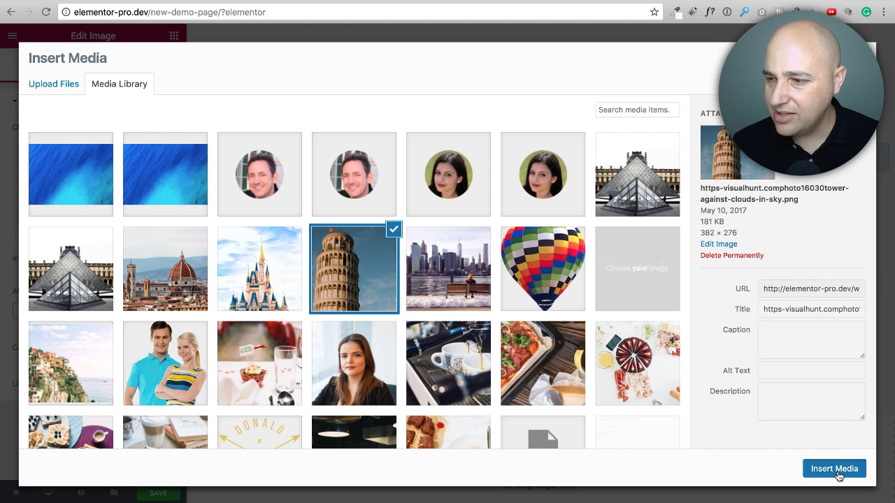
pyautogui.click(837, 471)
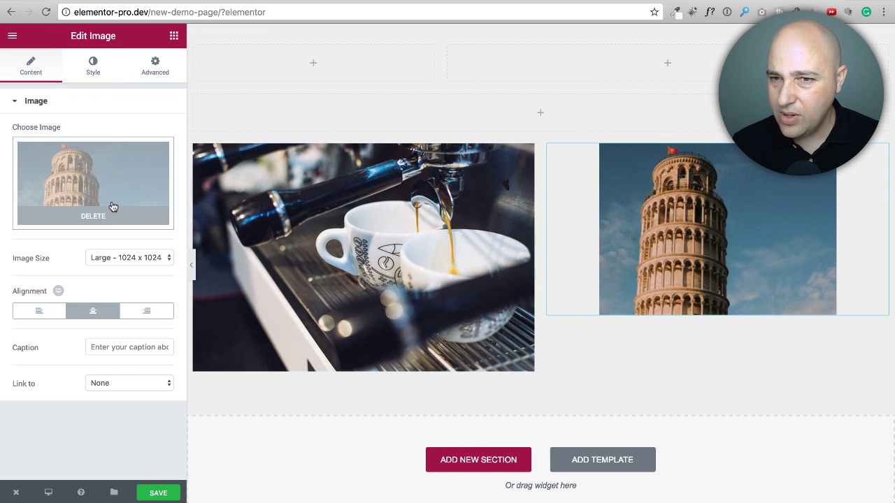
# - Remove the leaning tower photo from the right column's Image widget and insert the homemade pizza photo instead
pyautogui.click(86, 217)
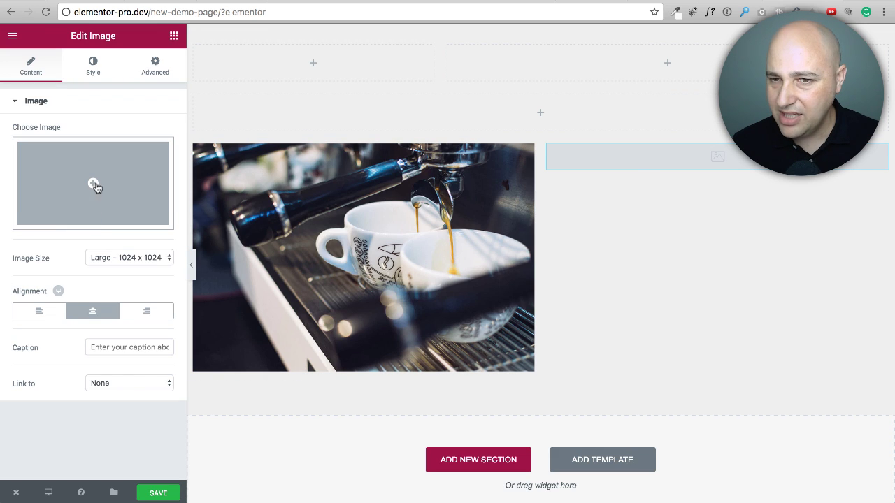
pyautogui.click(96, 187)
pyautogui.click(521, 370)
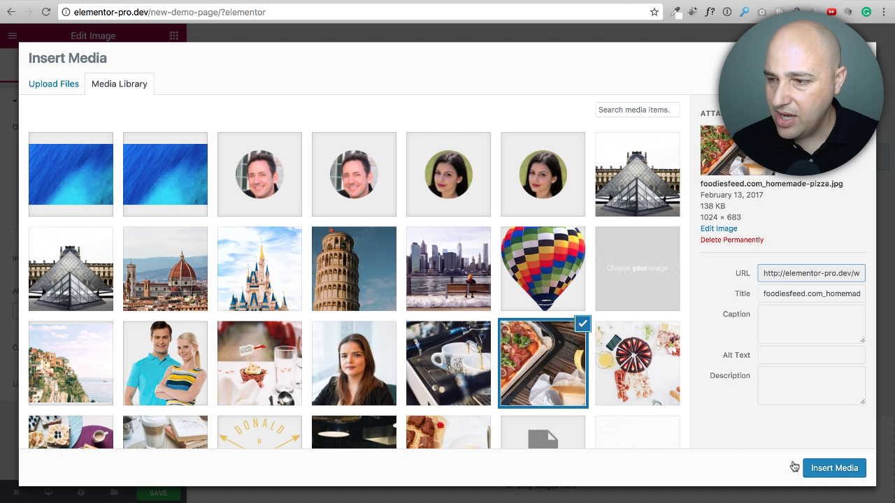
pyautogui.click(822, 475)
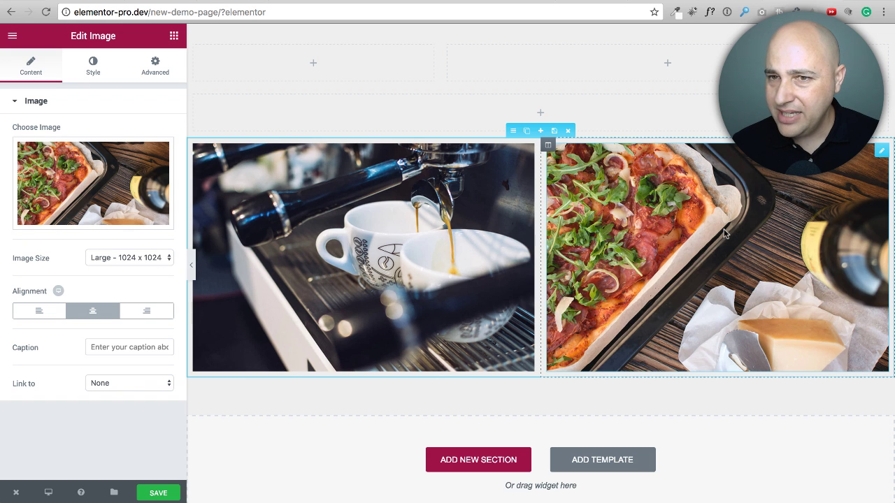
# - Unlink the pizza image's margin values and set its left margin to -63 px, leaving the other sides at 0
pyautogui.click(150, 68)
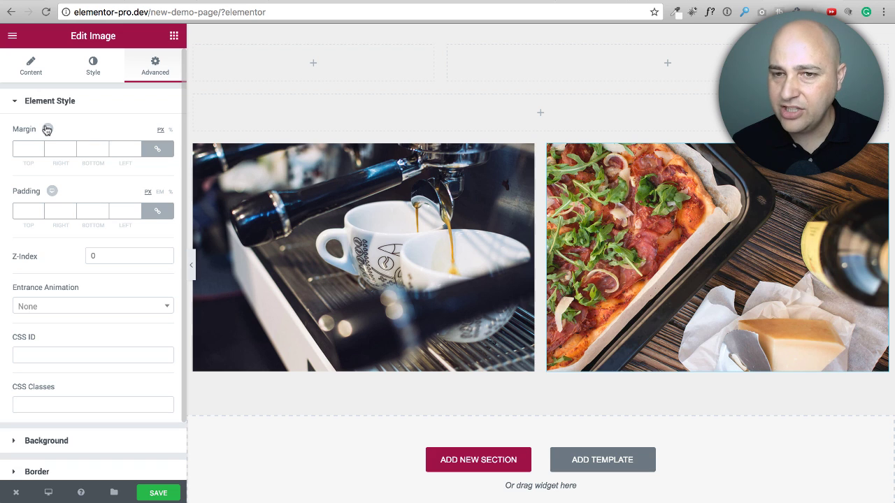
pyautogui.click(157, 148)
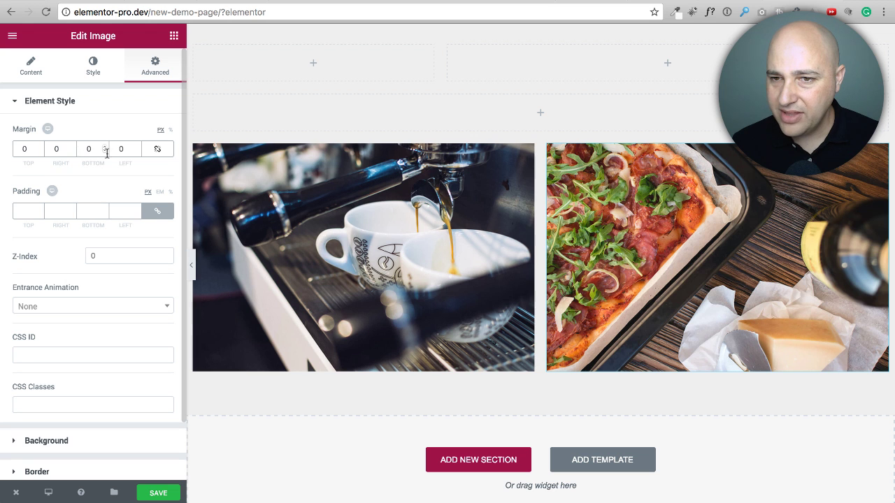
pyautogui.moveTo(137, 154); pyautogui.dragTo(139, 153)
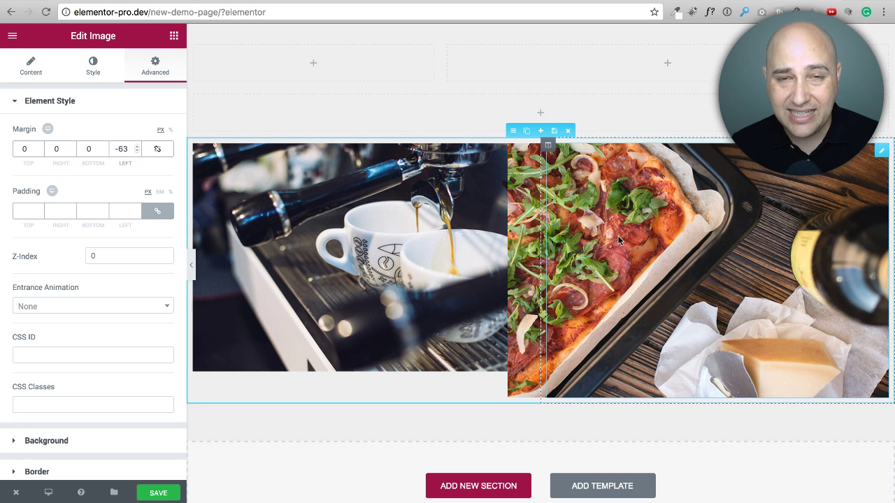
# - Set the espresso cups image's Z-Index to 1 to bring it in front of the pizza image
pyautogui.click(332, 247)
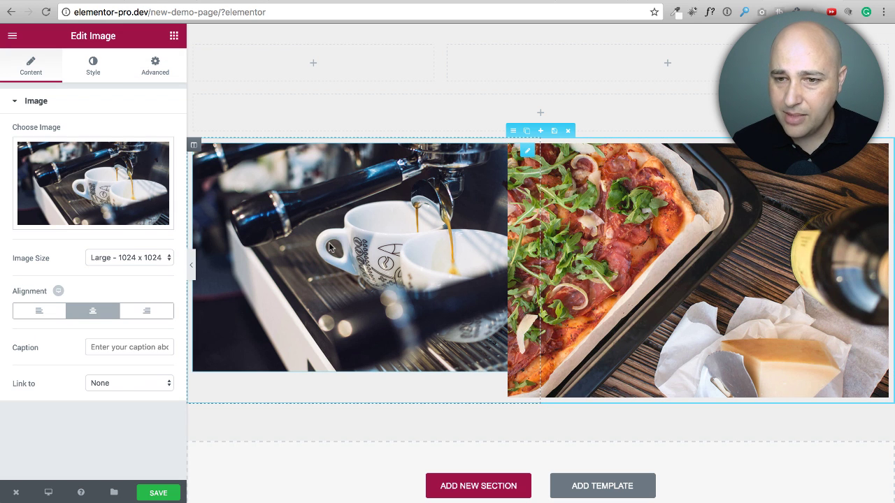
pyautogui.click(164, 70)
pyautogui.scroll(-1, 84, 202)
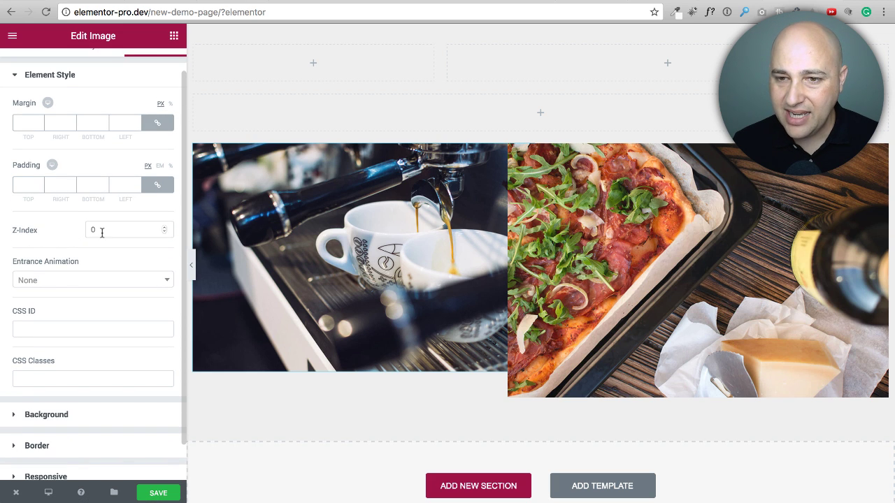
pyautogui.click(163, 227)
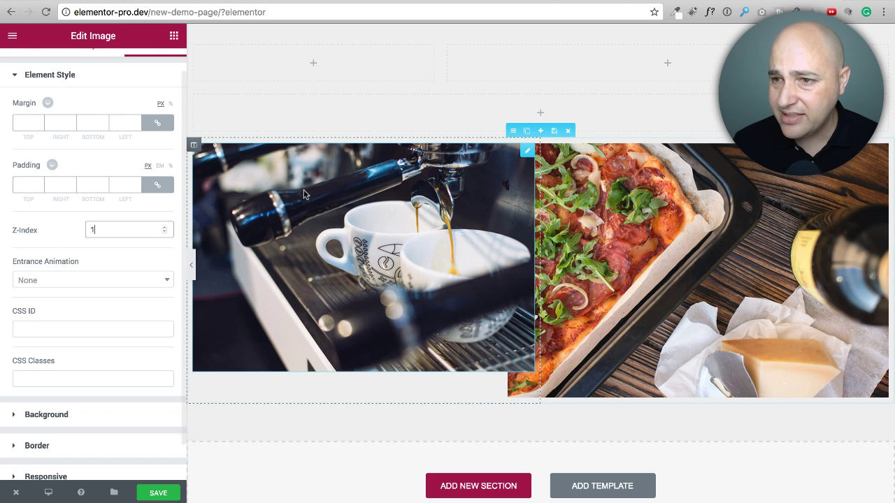
# - Delete the bottom section containing the espresso cups and pizza images
pyautogui.press('Delete')
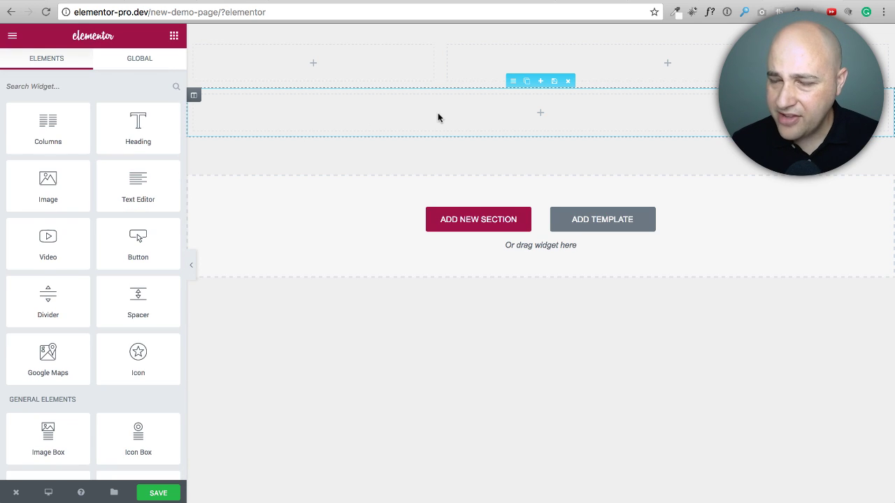
# - Give the empty single-column section a classic background in solid black (#000000) for its normal state
pyautogui.click(514, 81)
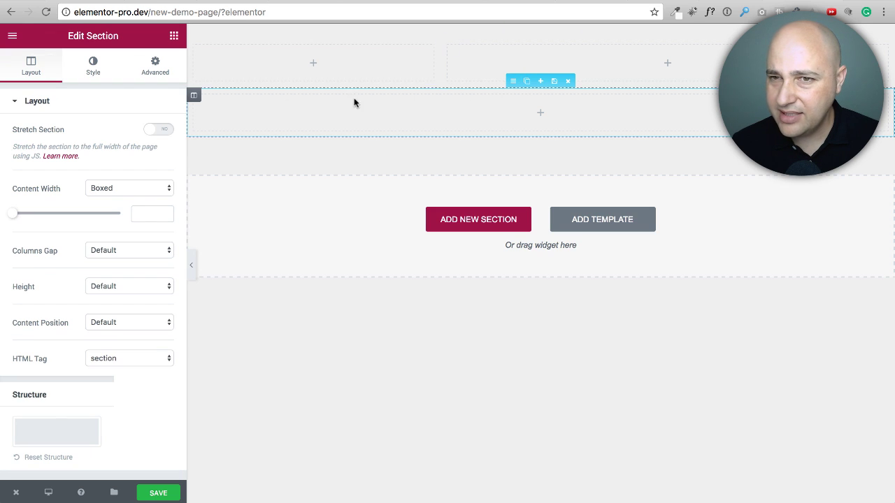
pyautogui.click(92, 67)
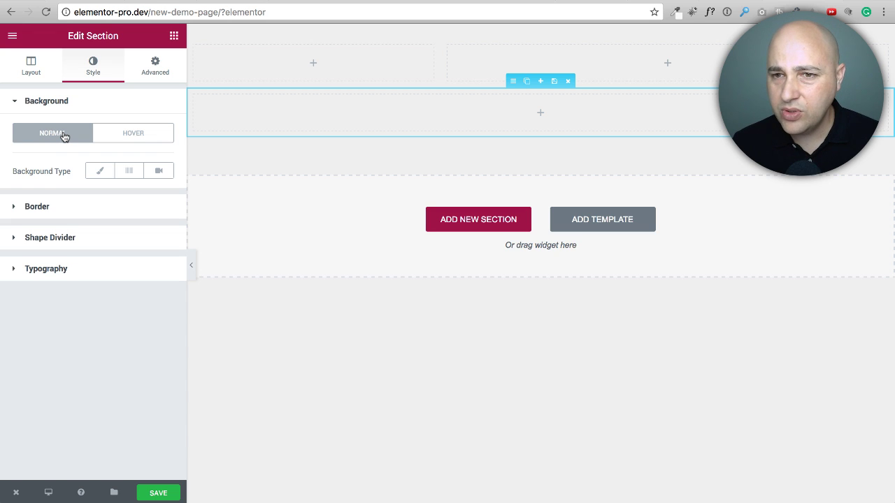
pyautogui.click(99, 173)
pyautogui.click(149, 206)
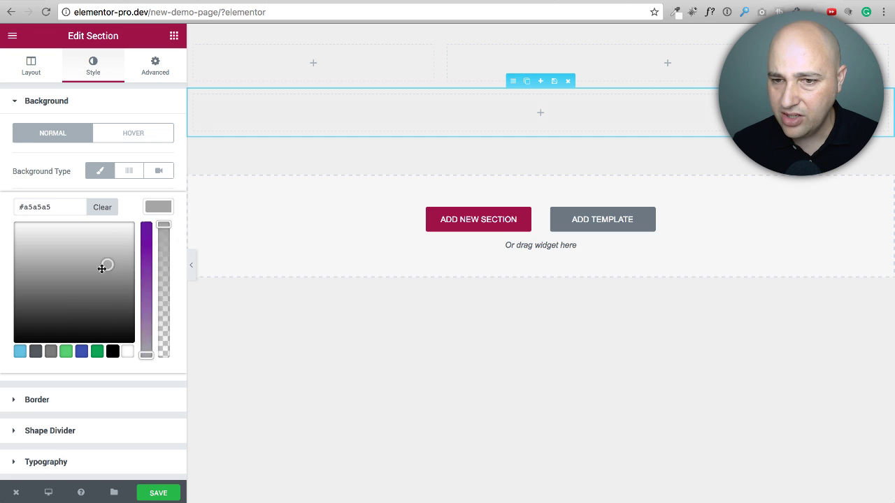
pyautogui.moveTo(106, 263); pyautogui.dragTo(80, 324)
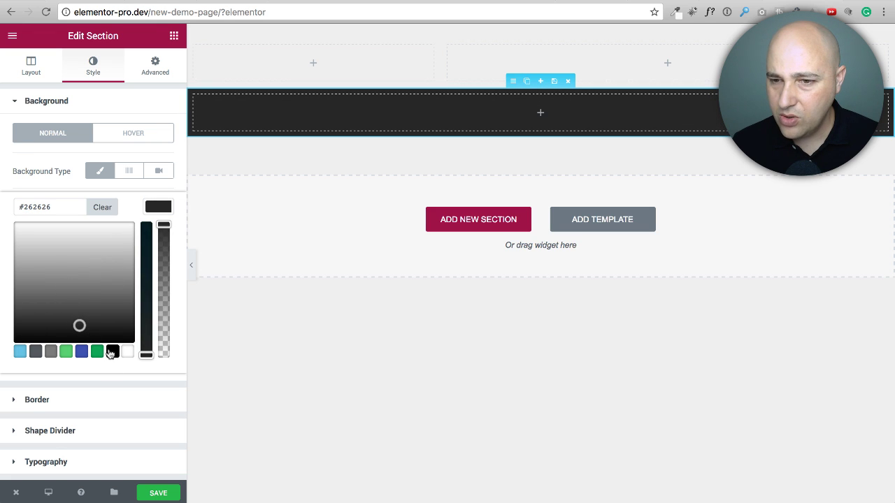
pyautogui.click(113, 351)
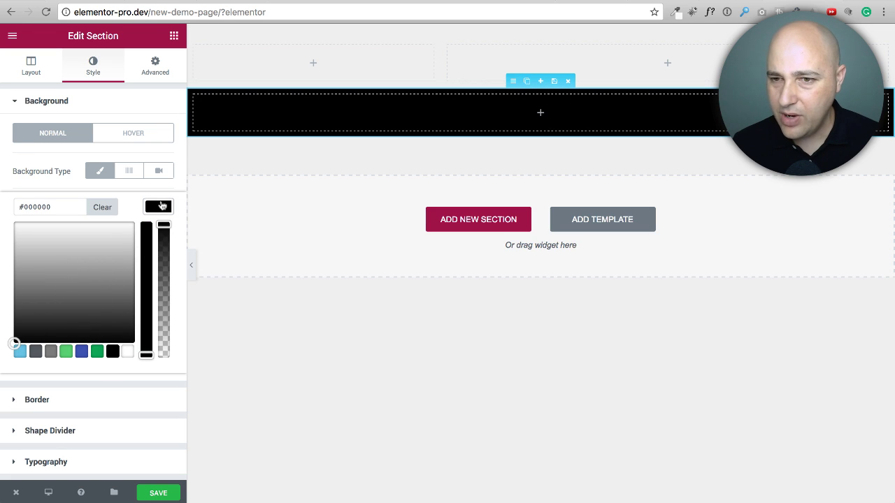
pyautogui.click(159, 207)
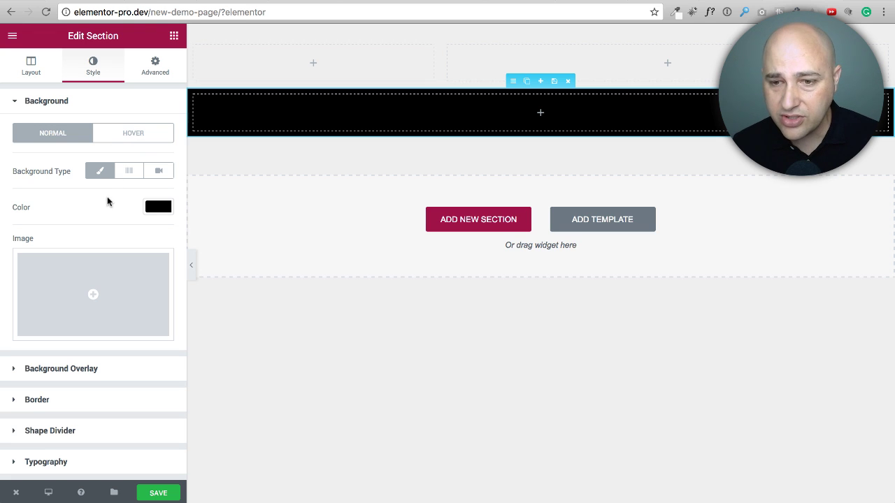
pyautogui.click(74, 366)
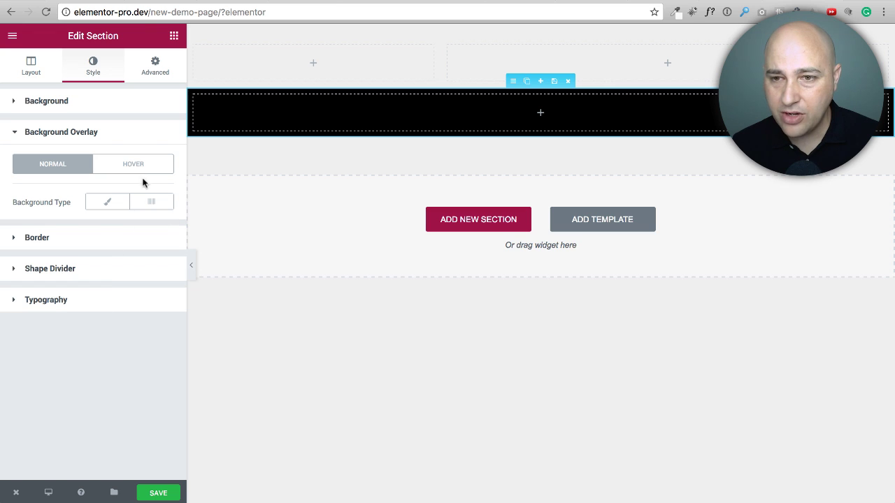
pyautogui.click(61, 237)
pyautogui.click(63, 361)
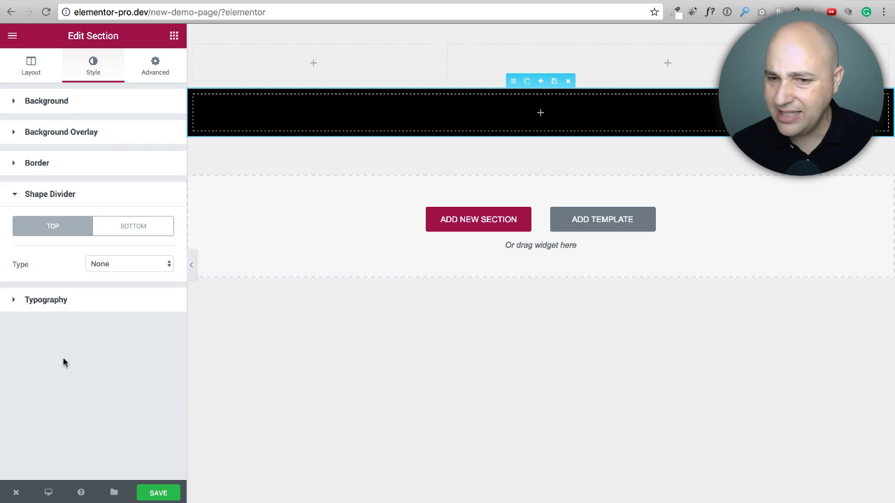
# - Set the single-column section's hover background to classic green (#61ce70), viewing the gradient options before returning to the classic type
pyautogui.click(85, 109)
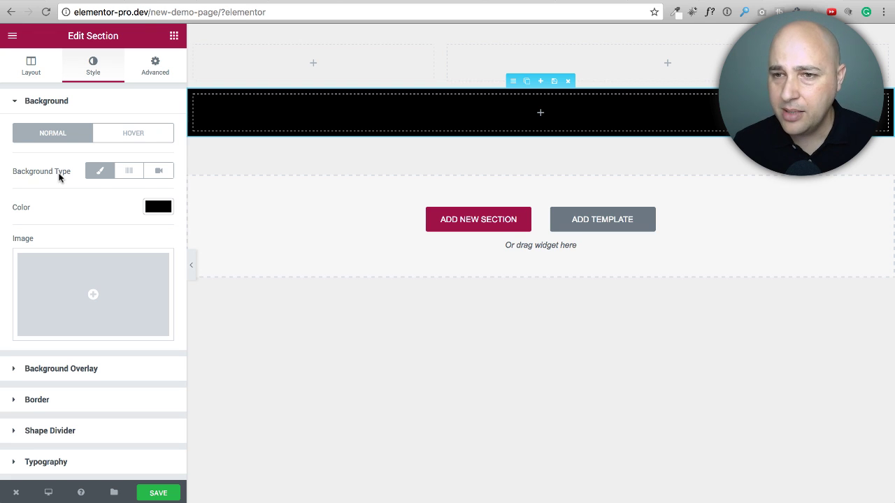
pyautogui.click(145, 138)
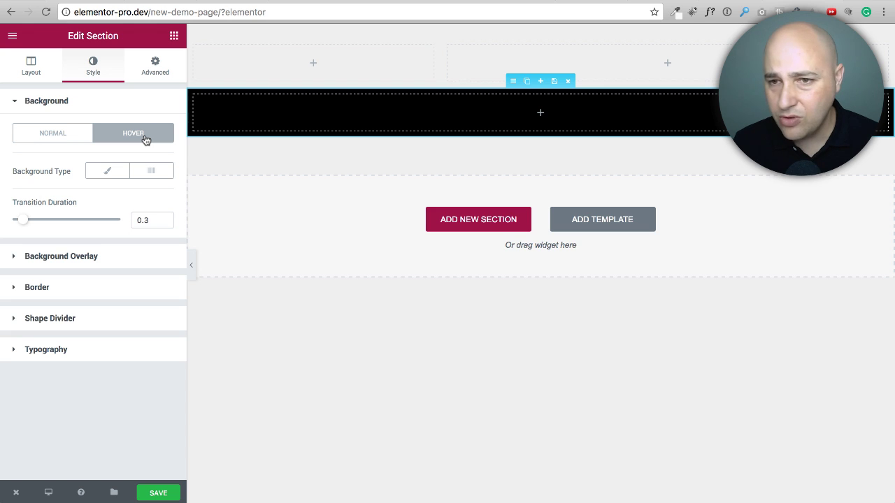
pyautogui.click(109, 172)
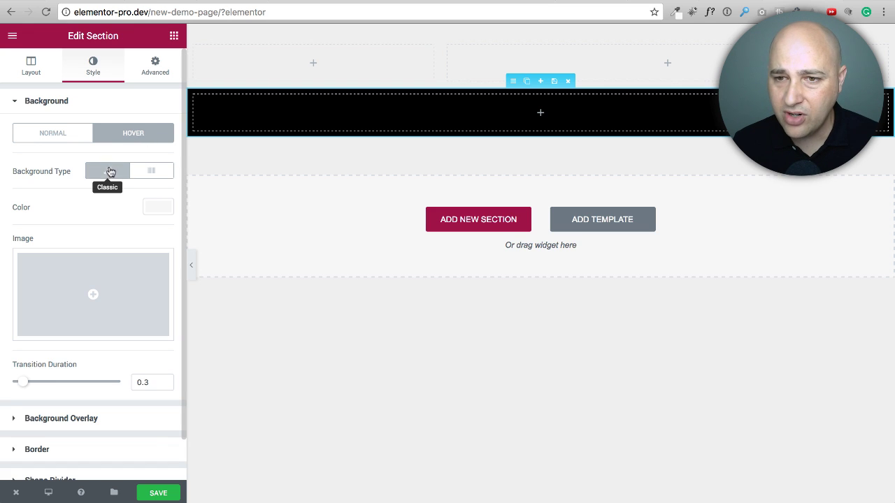
pyautogui.click(172, 210)
pyautogui.click(66, 353)
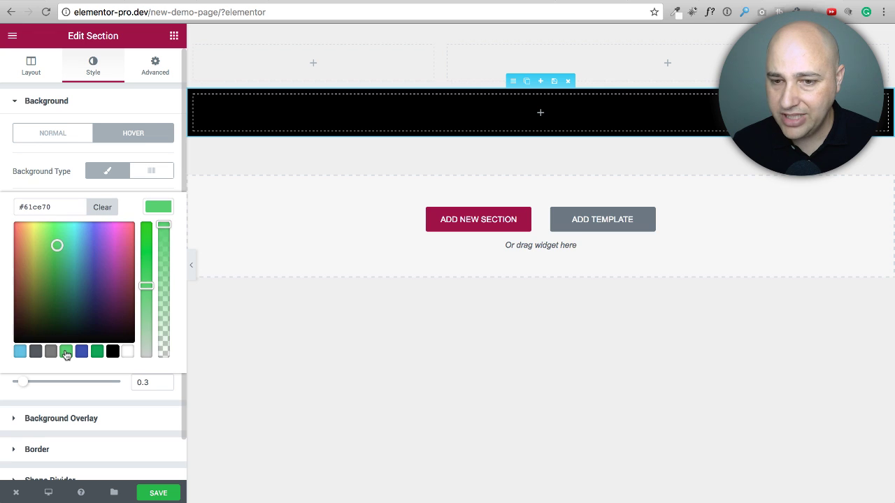
pyautogui.click(148, 175)
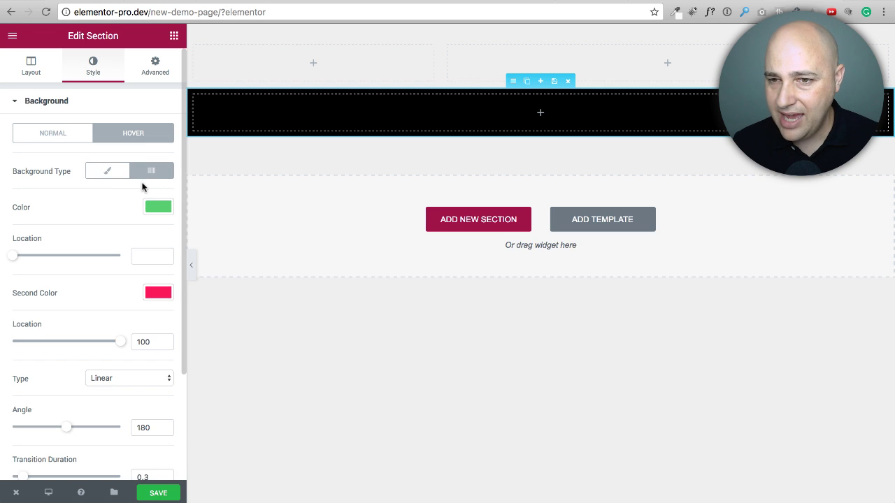
pyautogui.click(124, 174)
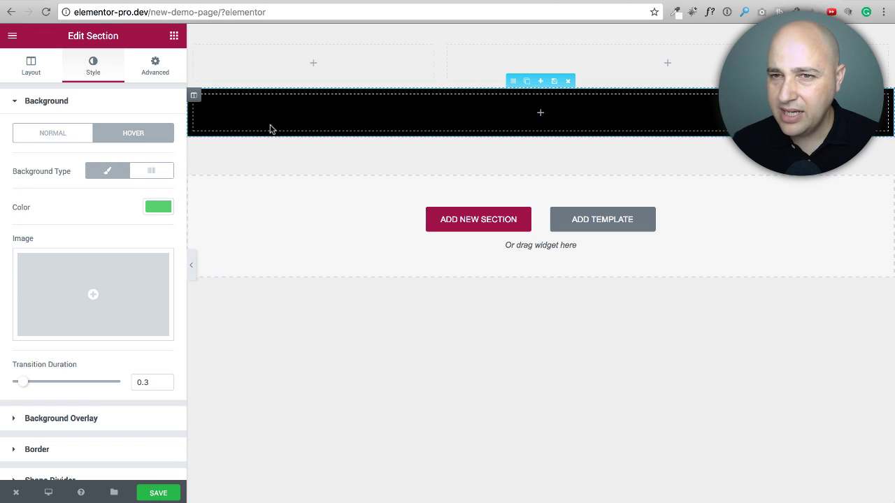